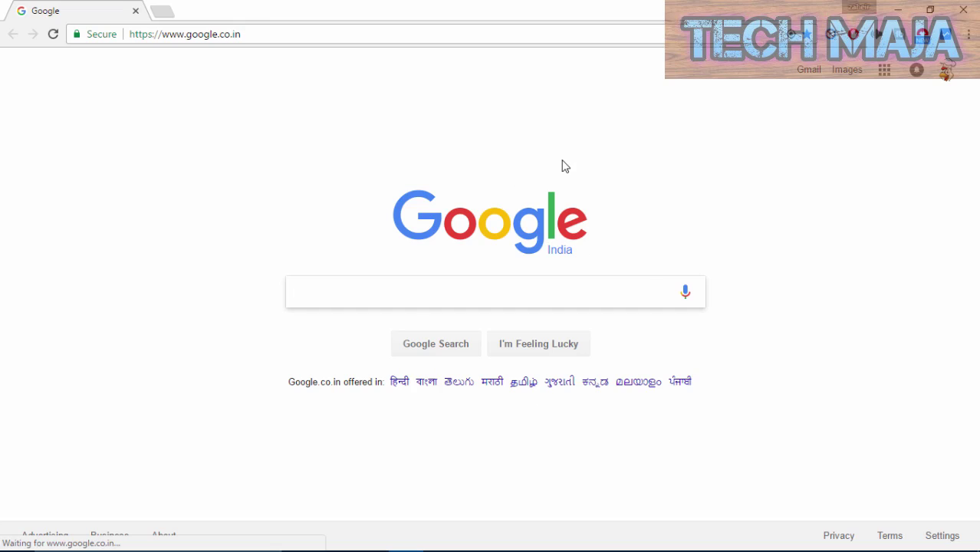
# - Focus the Google search box, then open Chrome's three-dot main menu
pyautogui.click(437, 291)
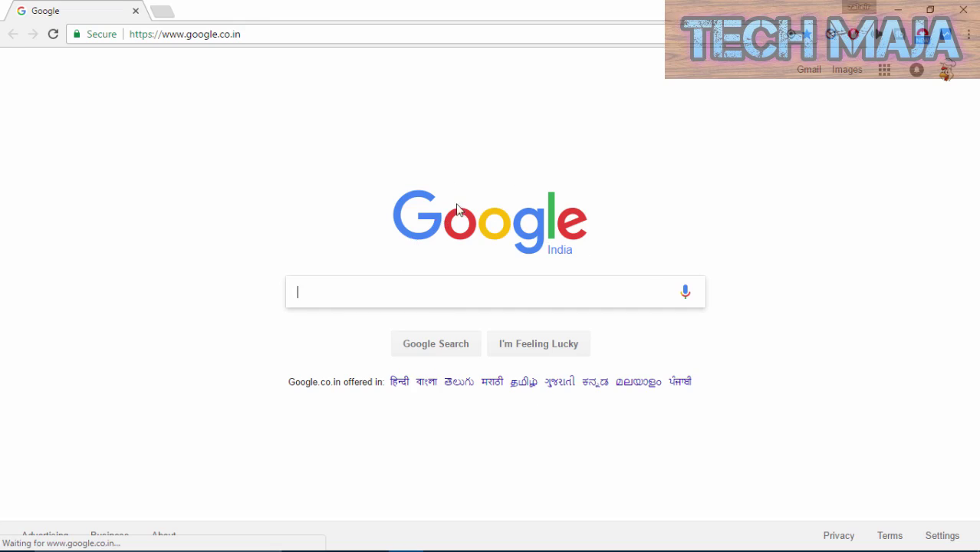
pyautogui.click(970, 38)
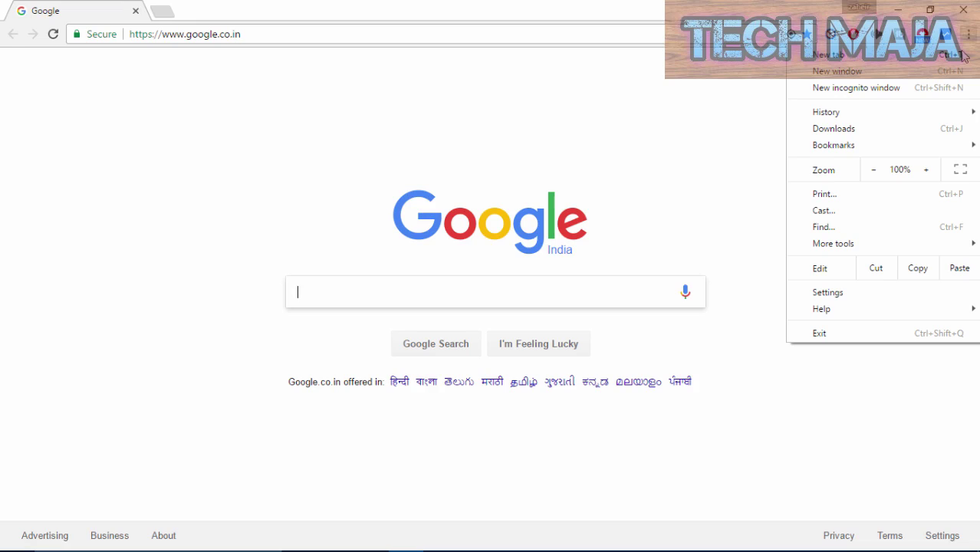
# - Open Chrome Settings, expand the advanced settings, and scroll down to the Network section
pyautogui.click(854, 297)
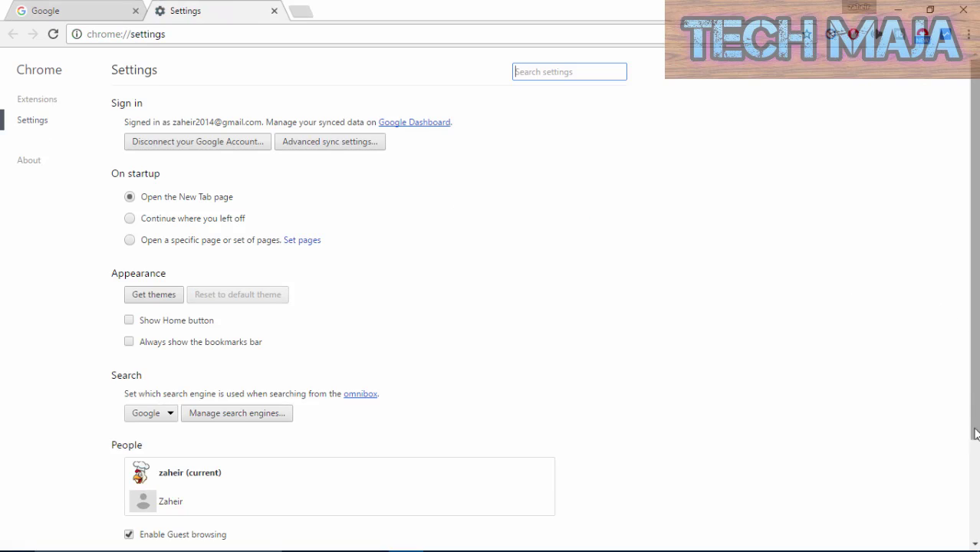
pyautogui.moveTo(975, 429); pyautogui.dragTo(975, 517)
pyautogui.scroll(-1, 545, 312)
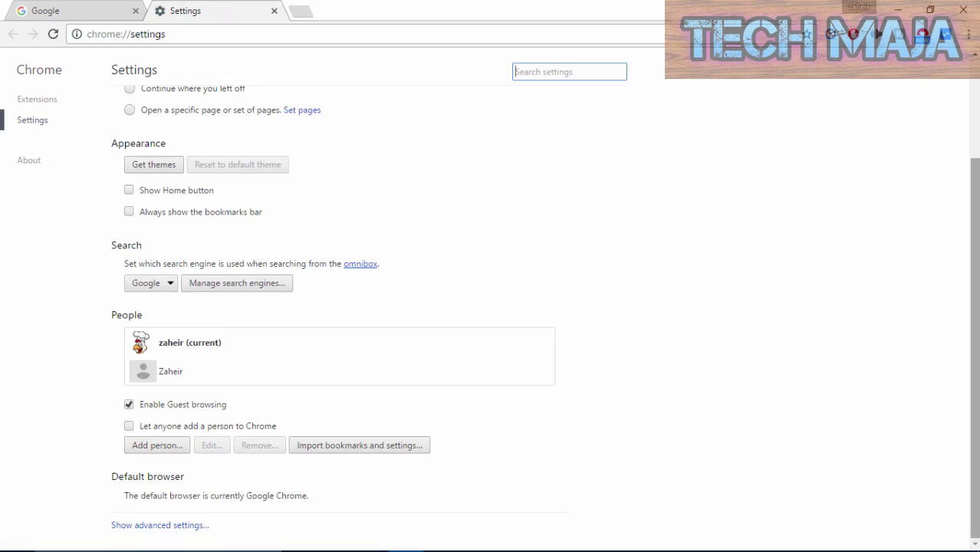
pyautogui.click(170, 527)
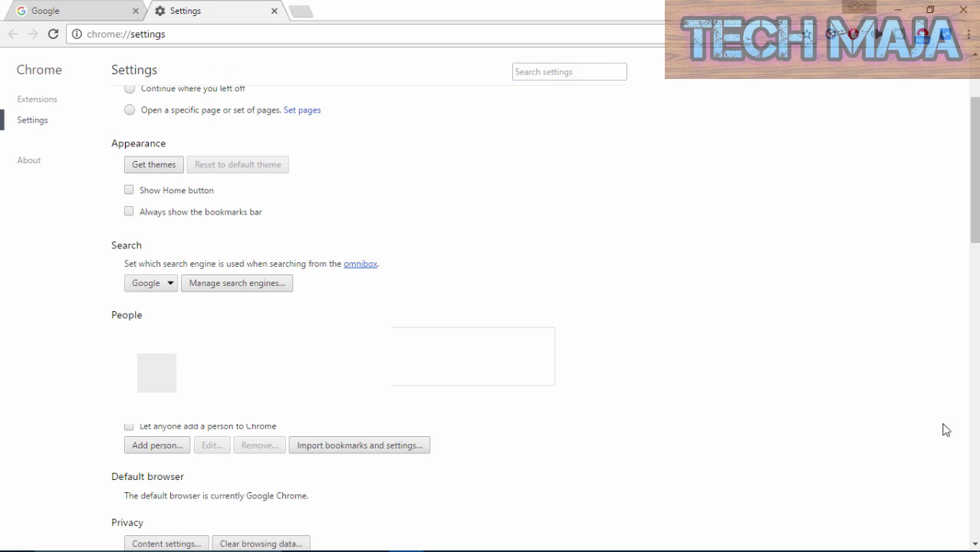
pyautogui.click(975, 426)
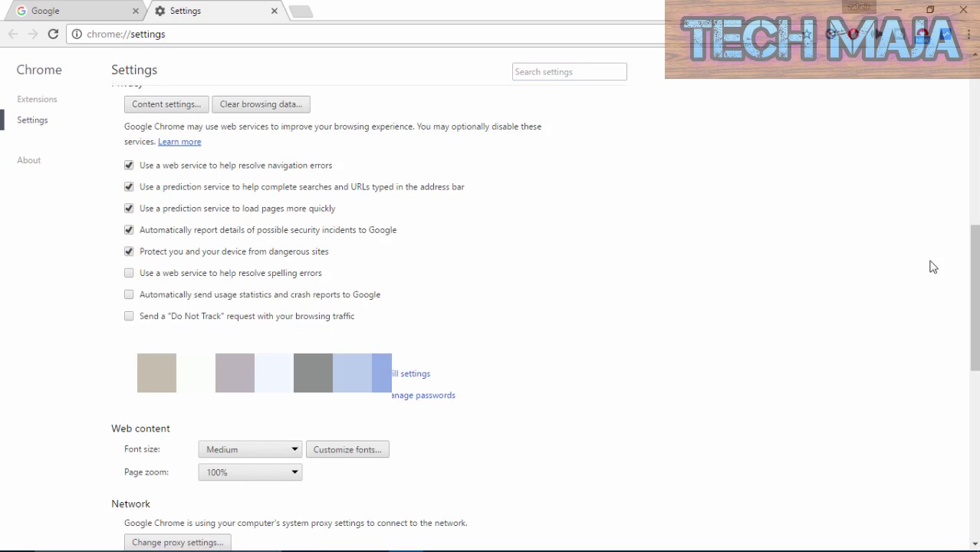
pyautogui.click(975, 404)
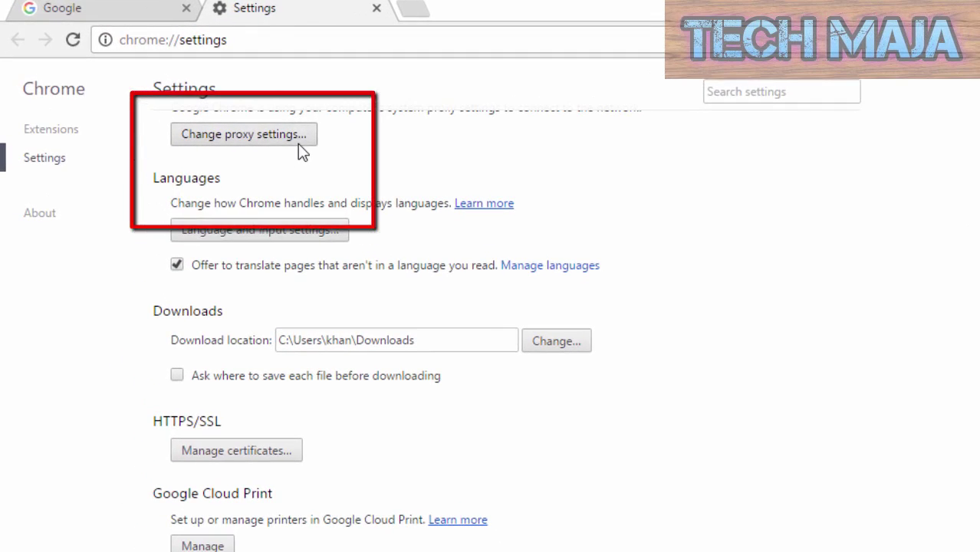
# - Use 'Change proxy settings...' to bring up Internet Properties on the Connections tab
pyautogui.click(298, 142)
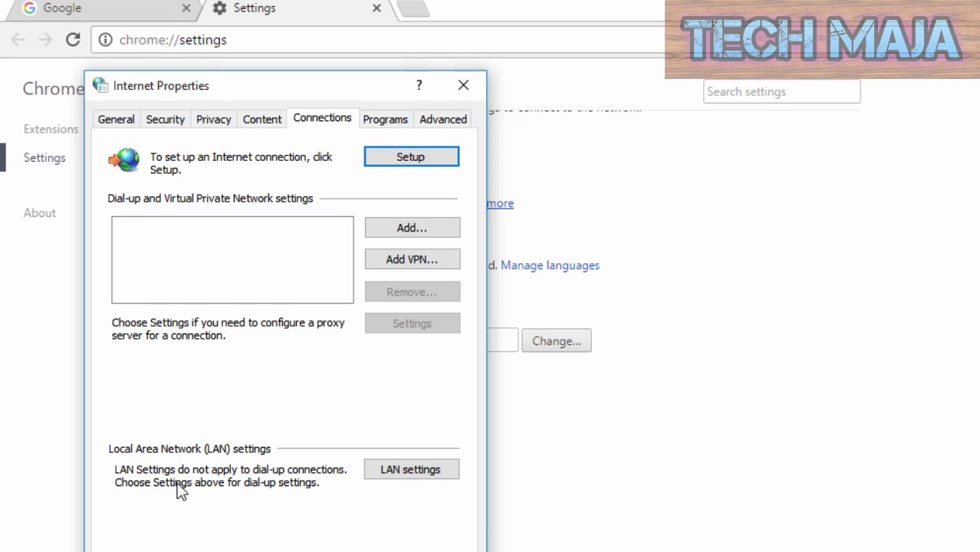
# - In LAN settings, check 'Automatically detect settings', uncheck 'Use a proxy server', and confirm
pyautogui.click(385, 476)
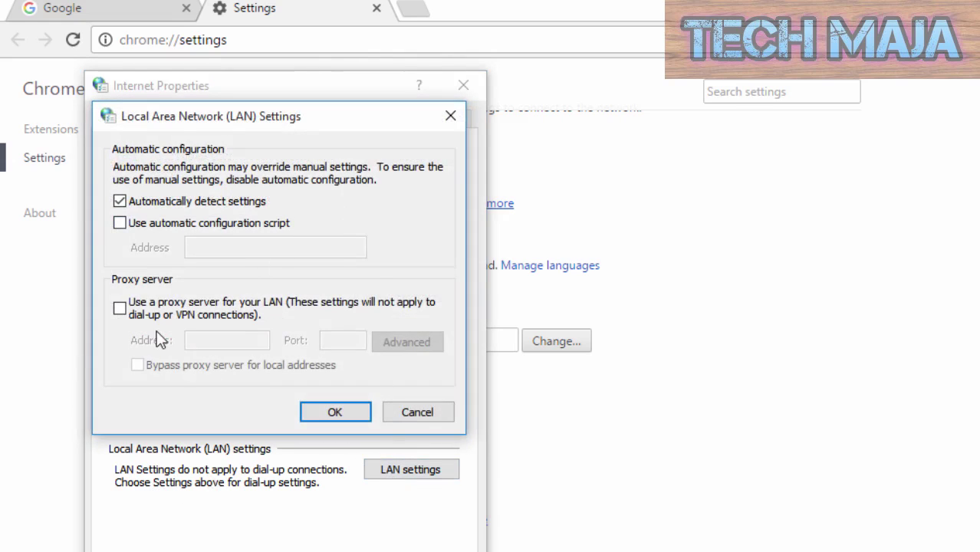
pyautogui.click(121, 203)
pyautogui.click(119, 307)
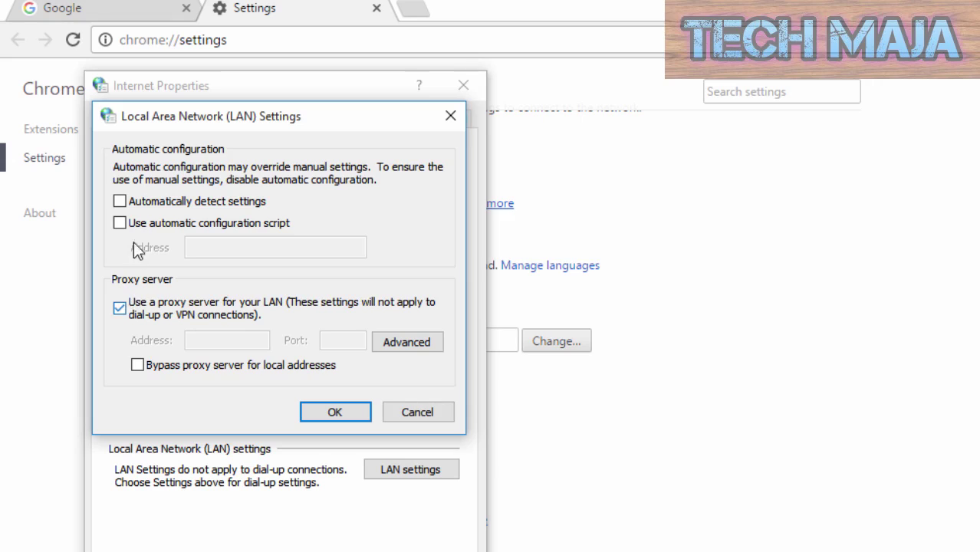
pyautogui.click(120, 203)
pyautogui.click(120, 309)
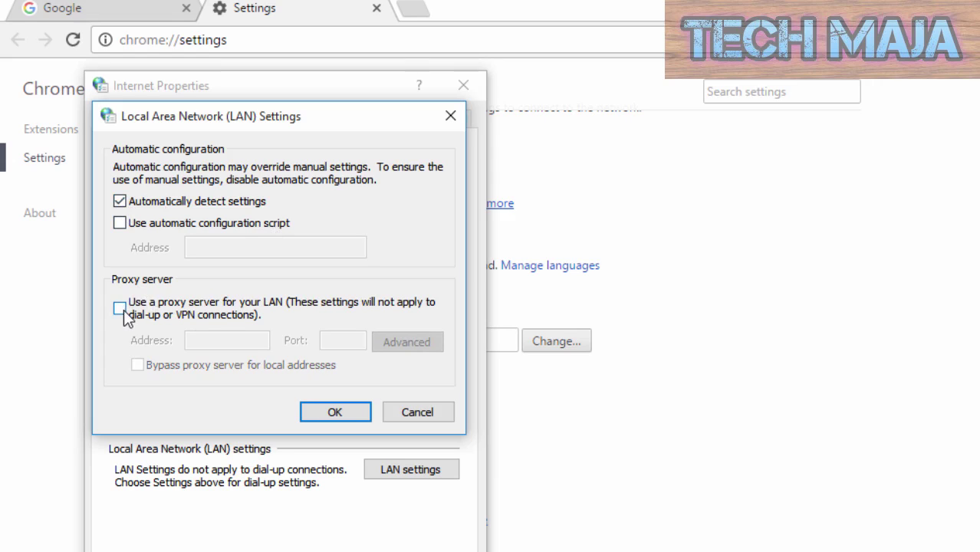
pyautogui.click(311, 418)
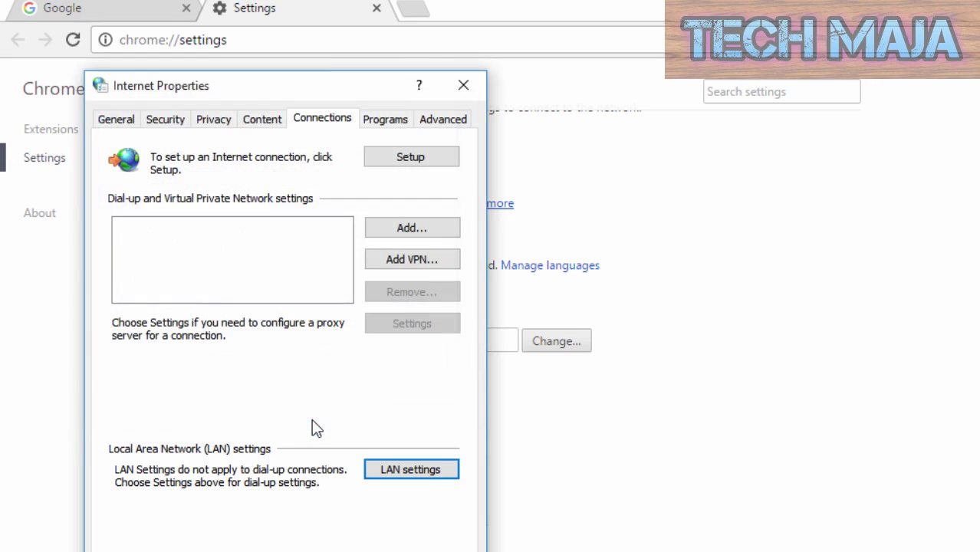
# - Close Internet Properties with OK and open a blank New Tab beside Settings
pyautogui.click(303, 549)
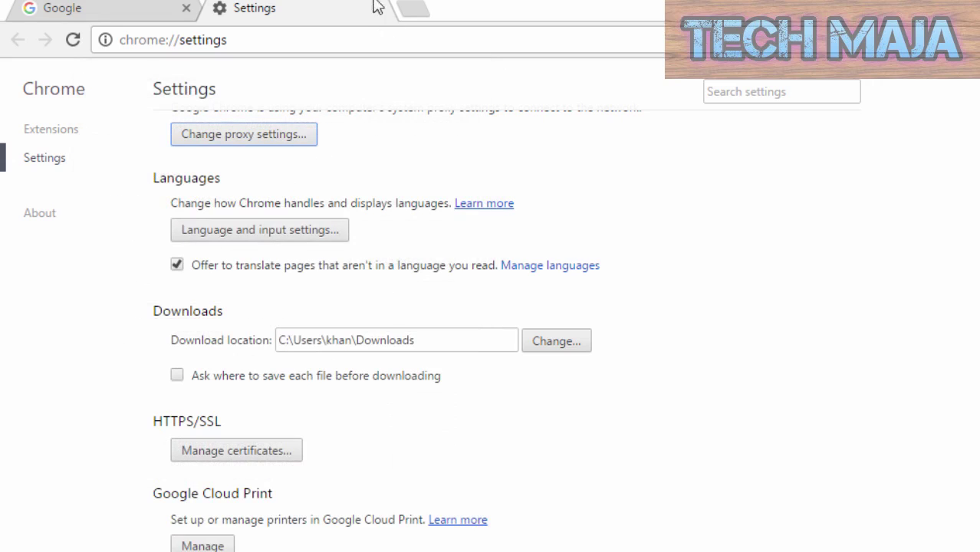
pyautogui.click(409, 10)
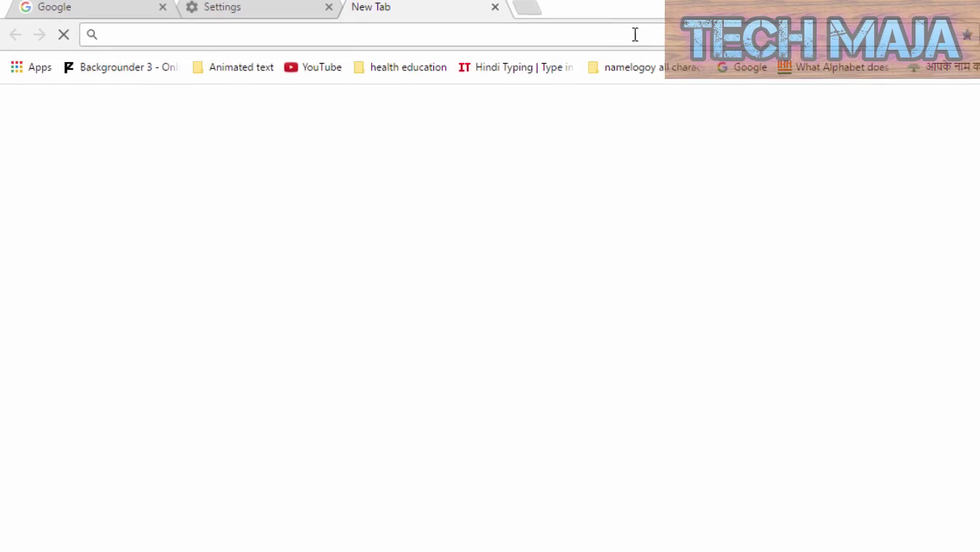